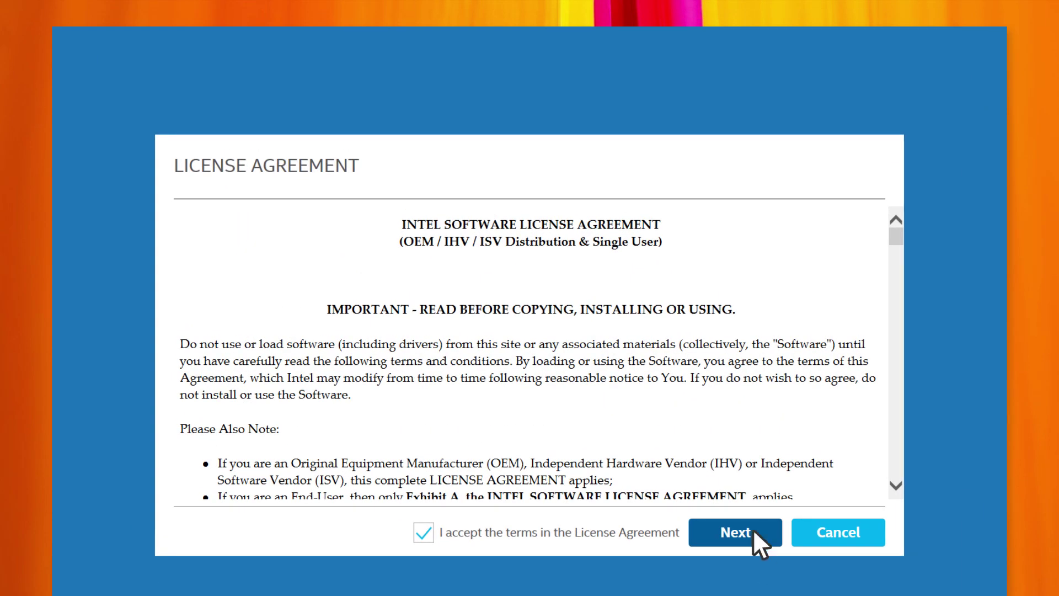
Enable Intel Optane Memory acceleration for the system drive, agreeing to erase the module's data
click(741, 533)
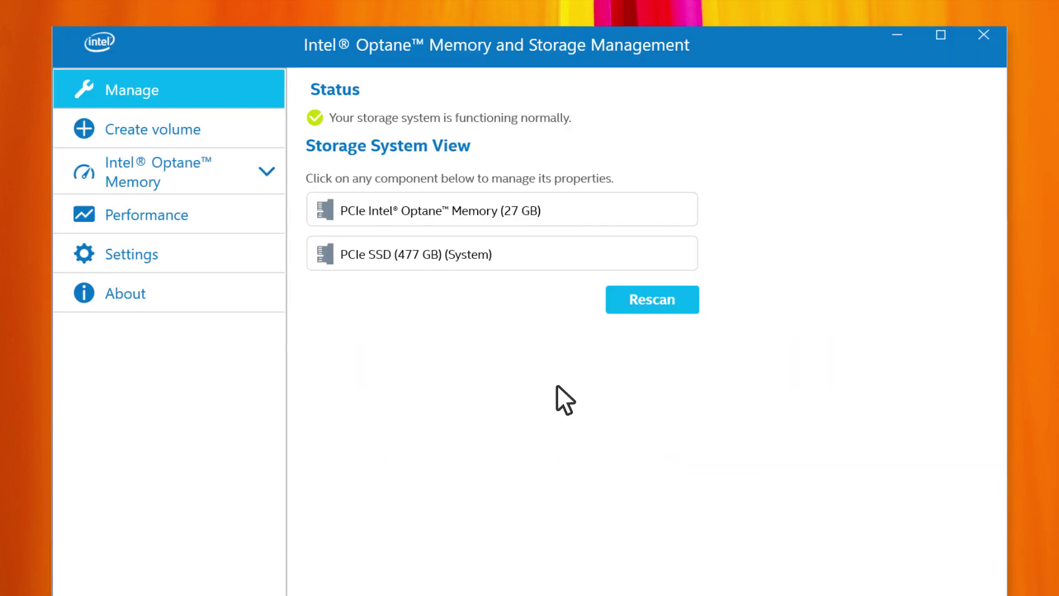
click(263, 167)
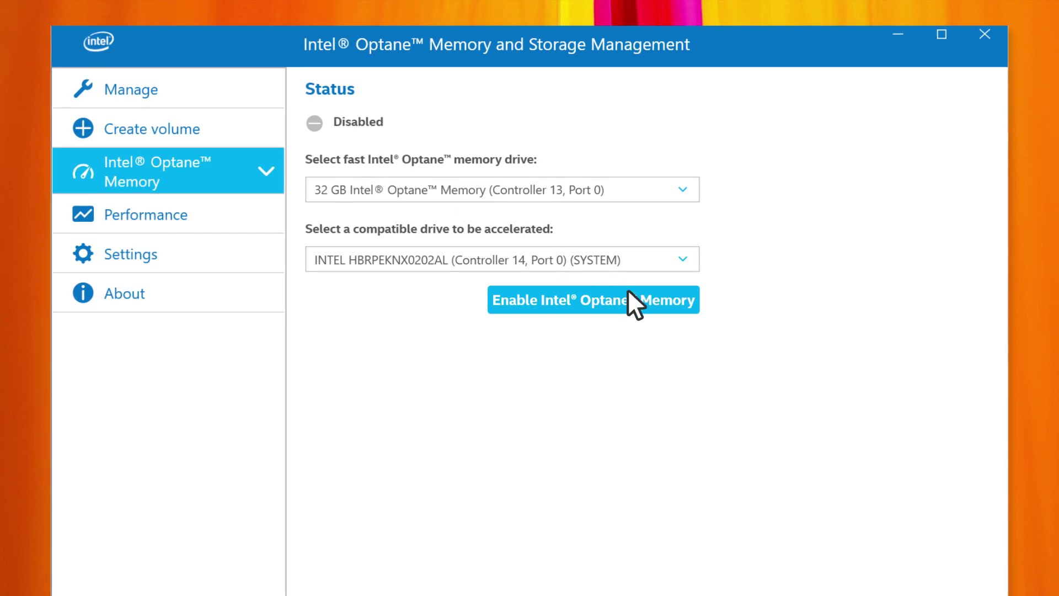
click(633, 303)
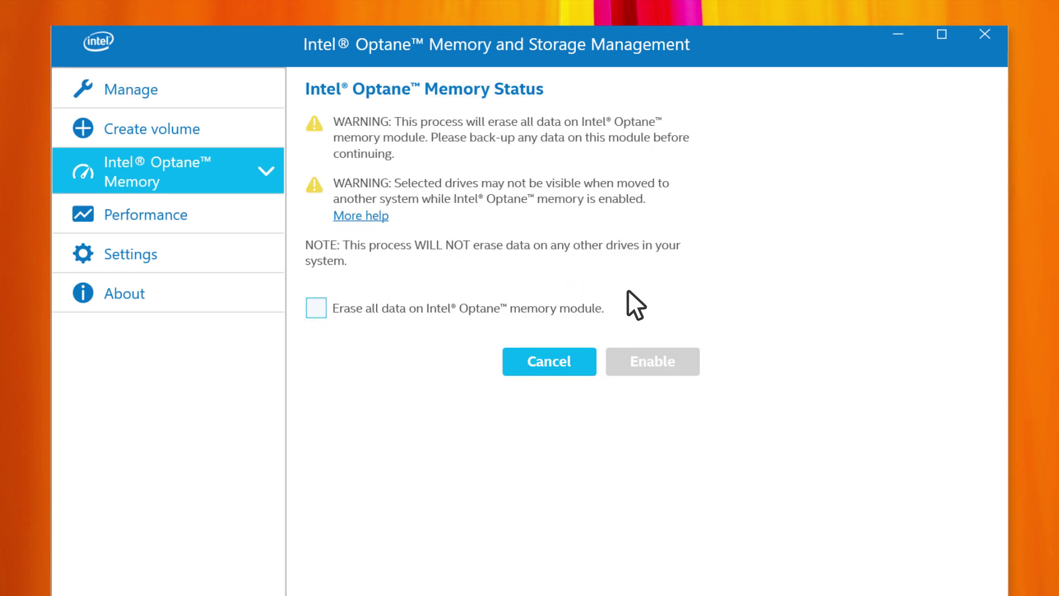
click(317, 308)
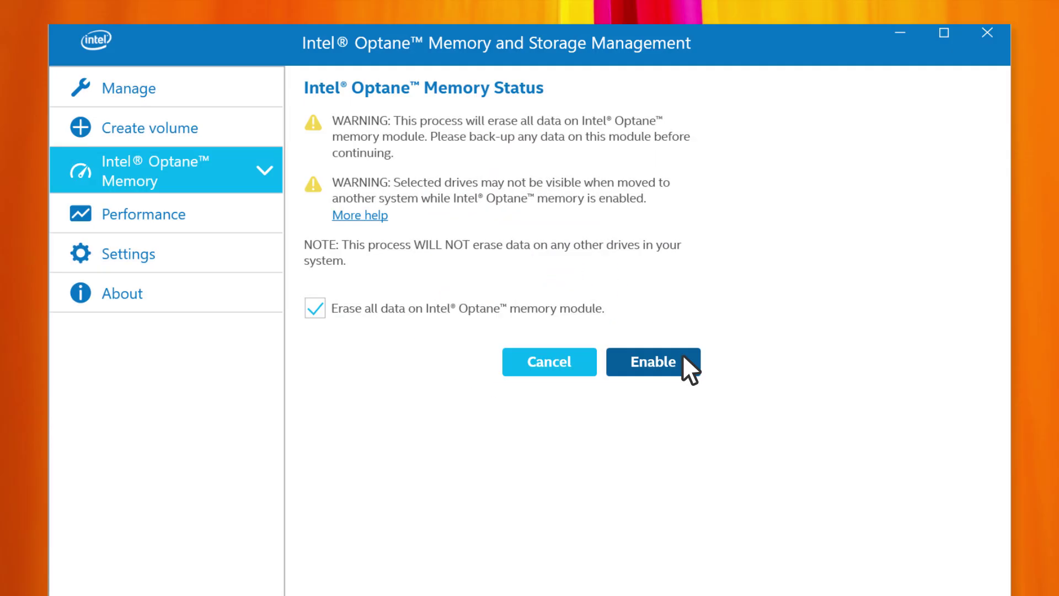
click(683, 353)
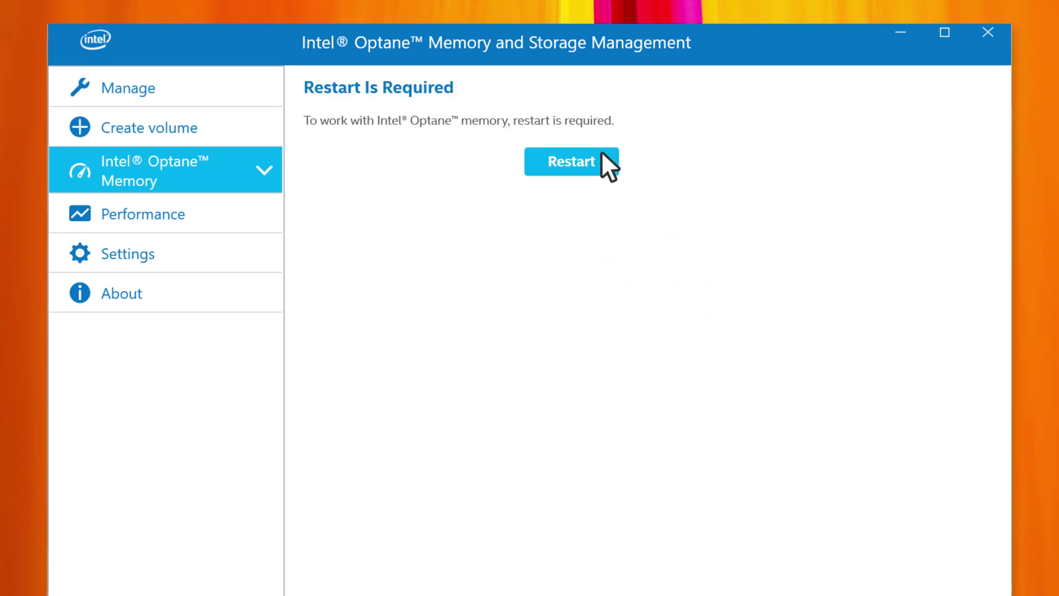
Restart Windows and check that Optane memory reports enabled with 40 GB total
click(603, 155)
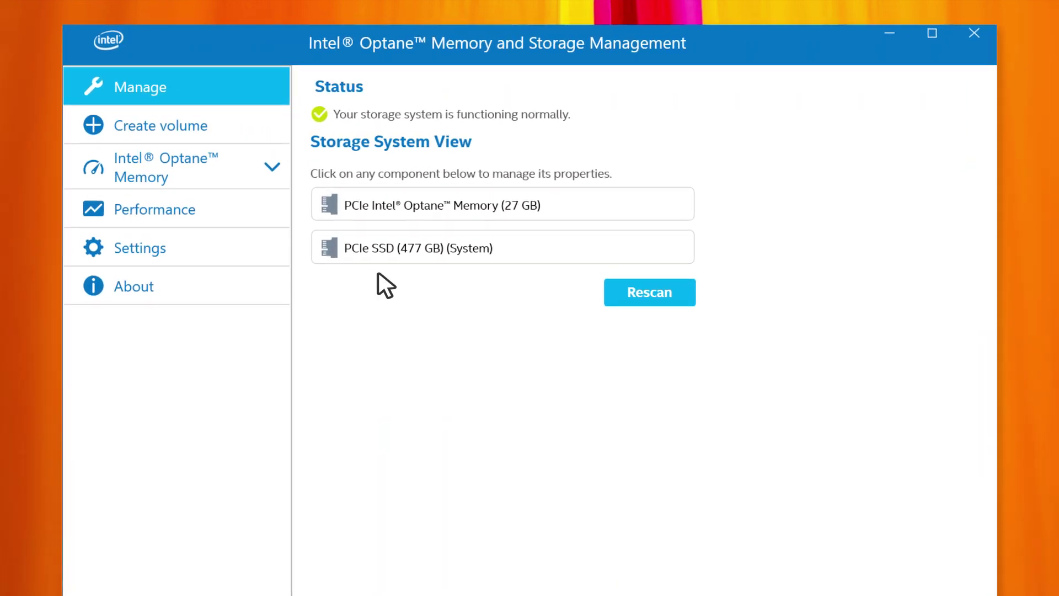
click(260, 173)
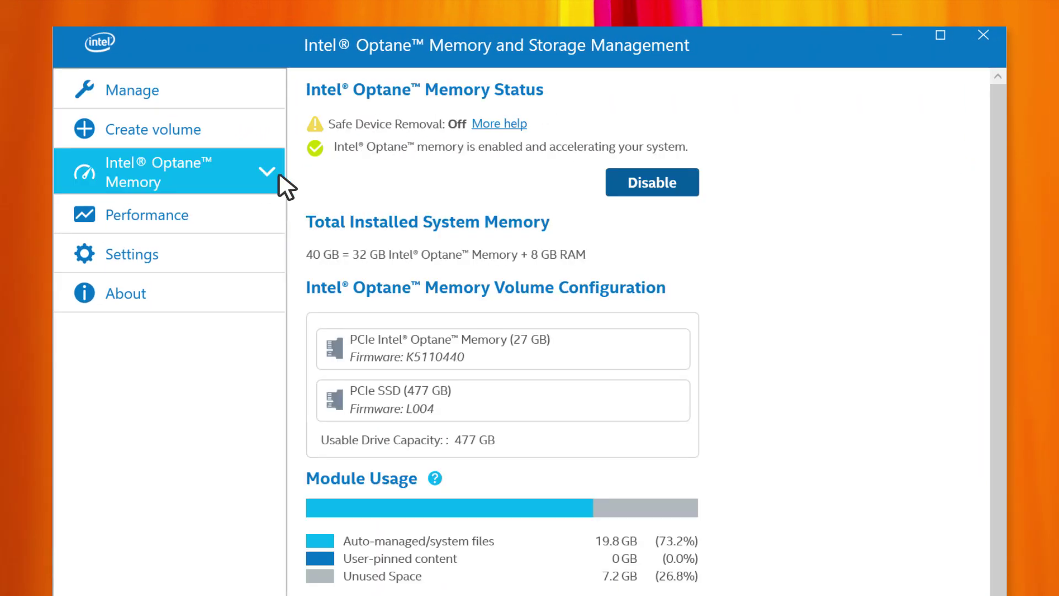
Disable Intel Optane Memory, keeping the safe-removal preparation option ticked
click(687, 181)
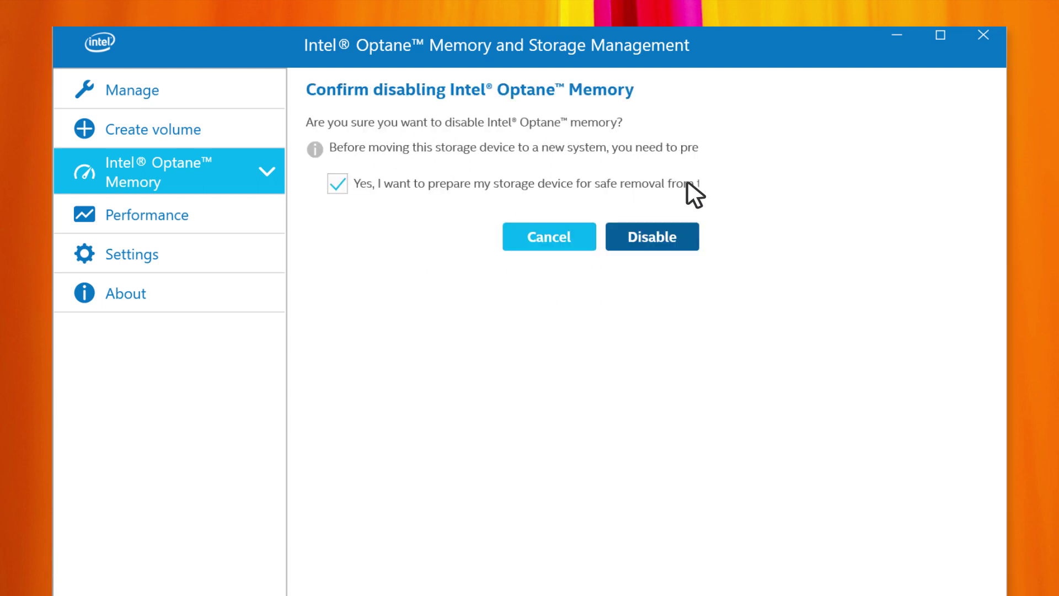
click(688, 237)
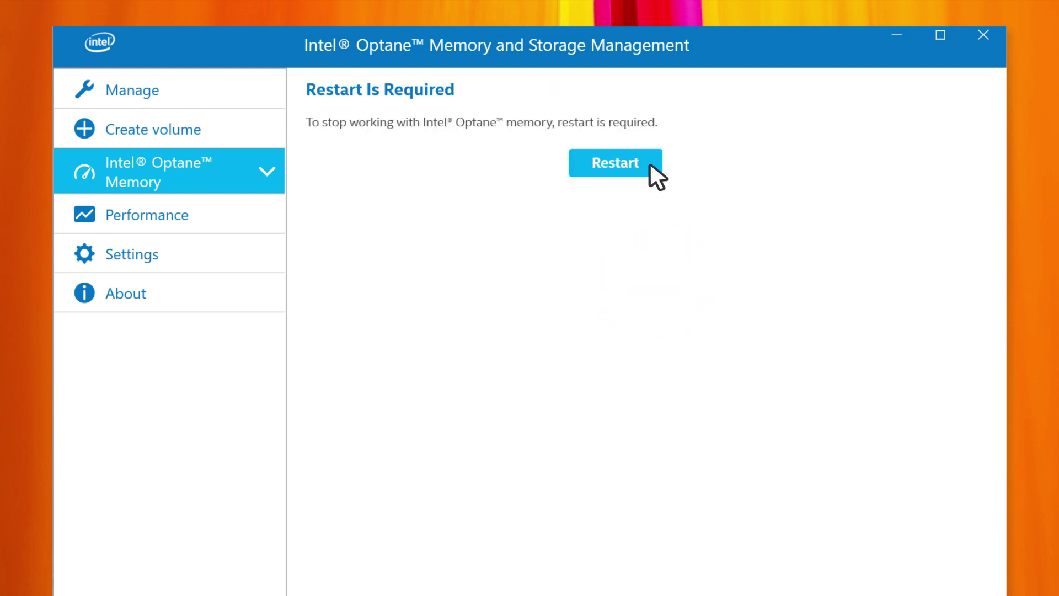